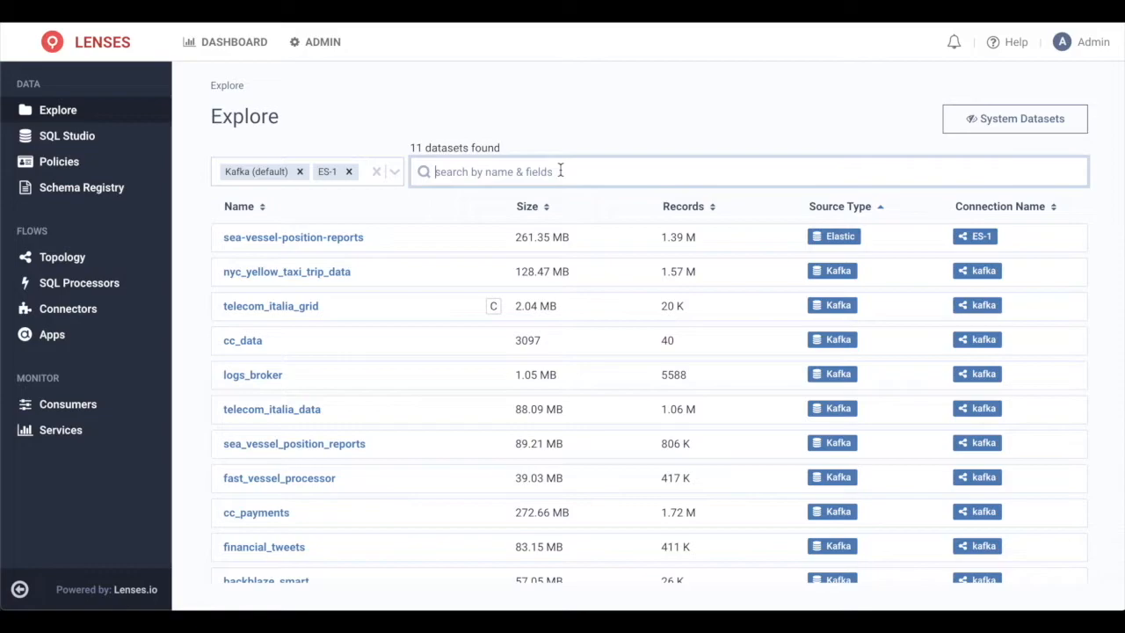
Search the Kafka and ES-1 datasets for "fare" and check the matching topic's key type and value type.
type("fare")
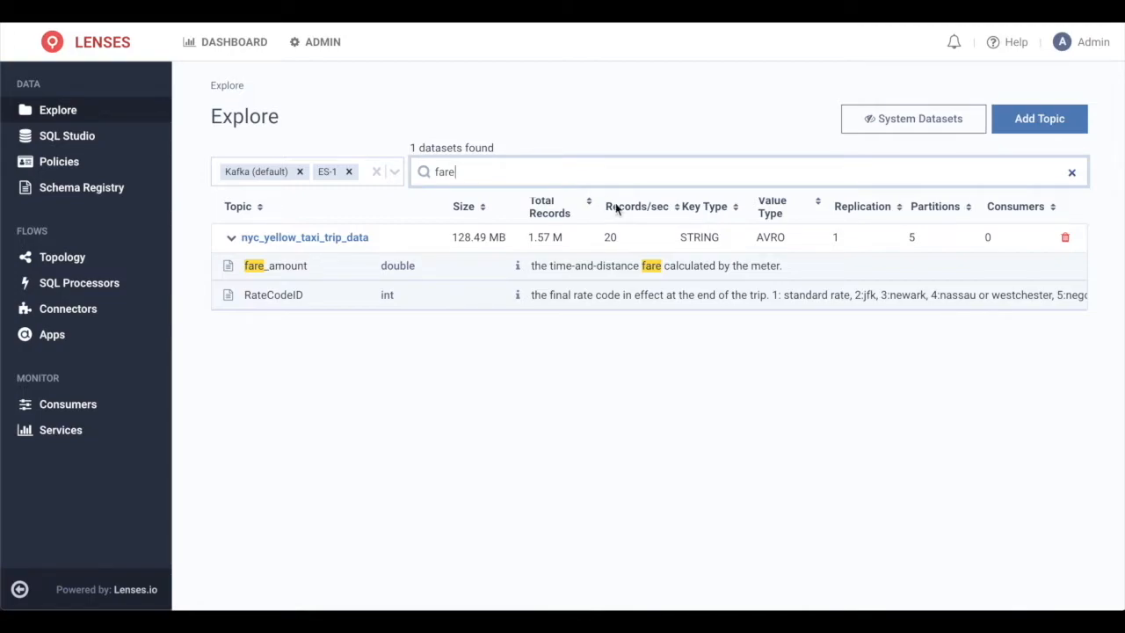
left_click_drag(688, 236, 714, 236)
left_click(760, 236)
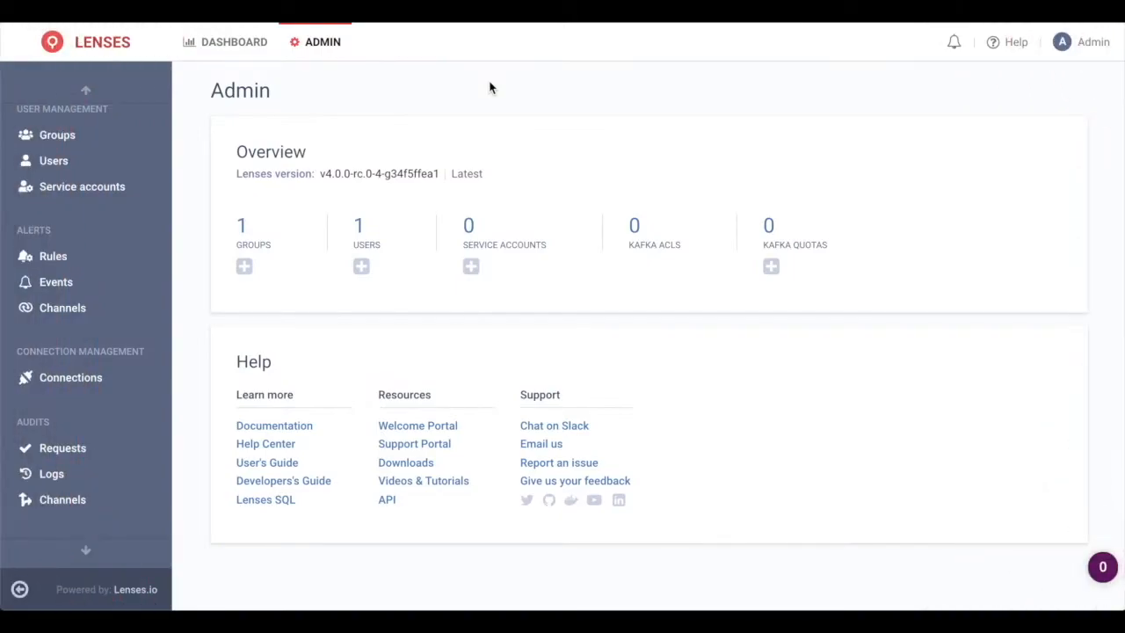
Start creating a new user group in the admin area with the group name "Customer Services".
left_click(44, 136)
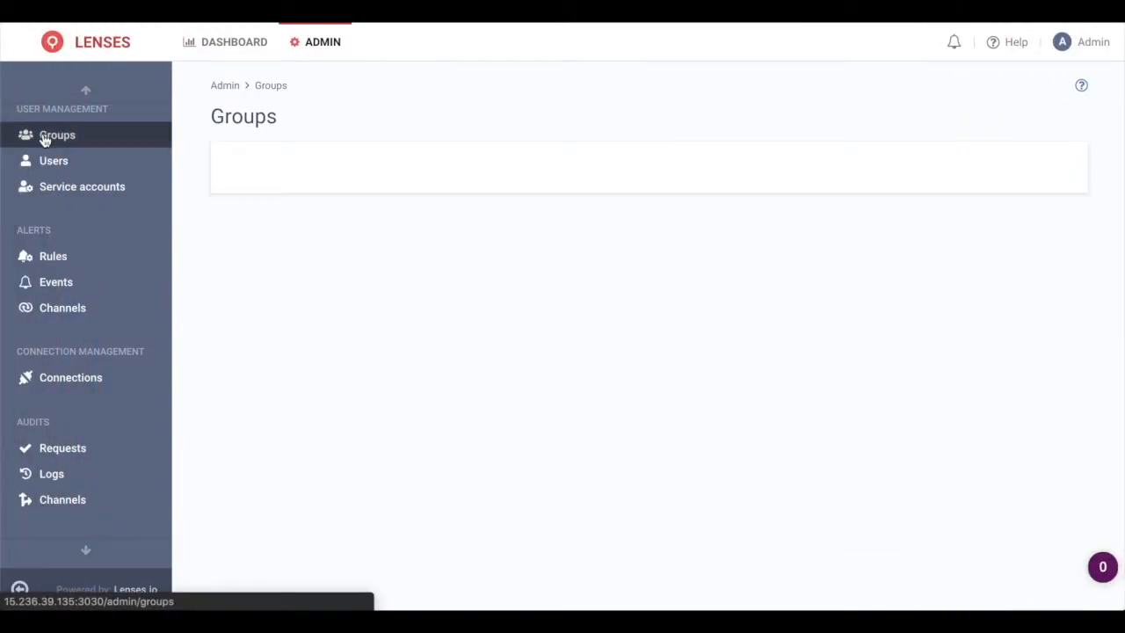
left_click(1021, 157)
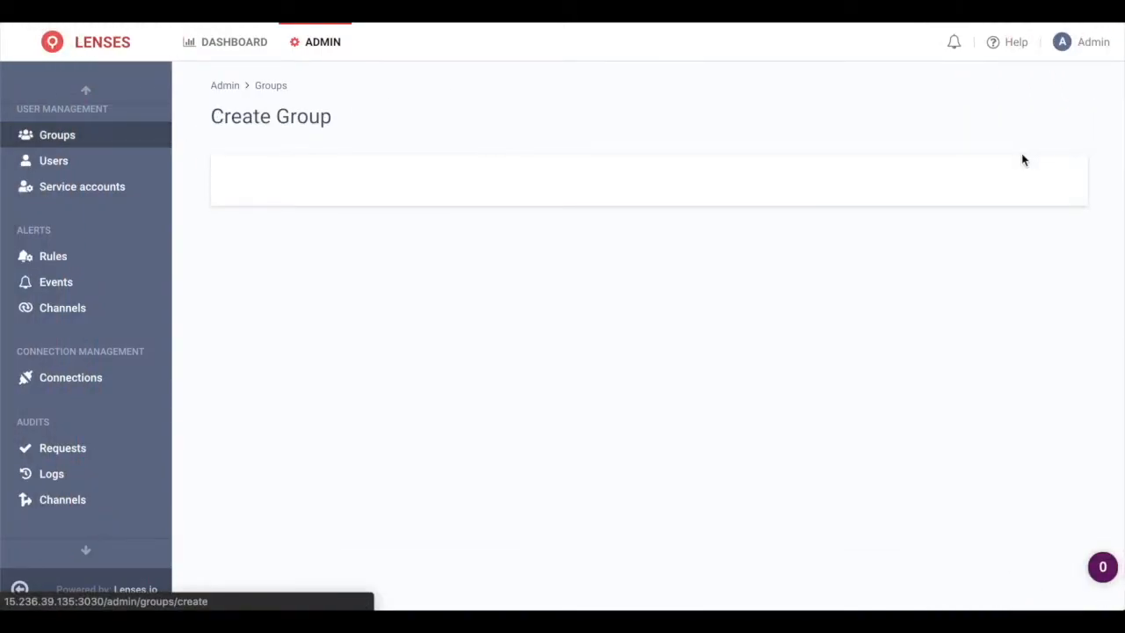
left_click(358, 242)
type("Customer Services")
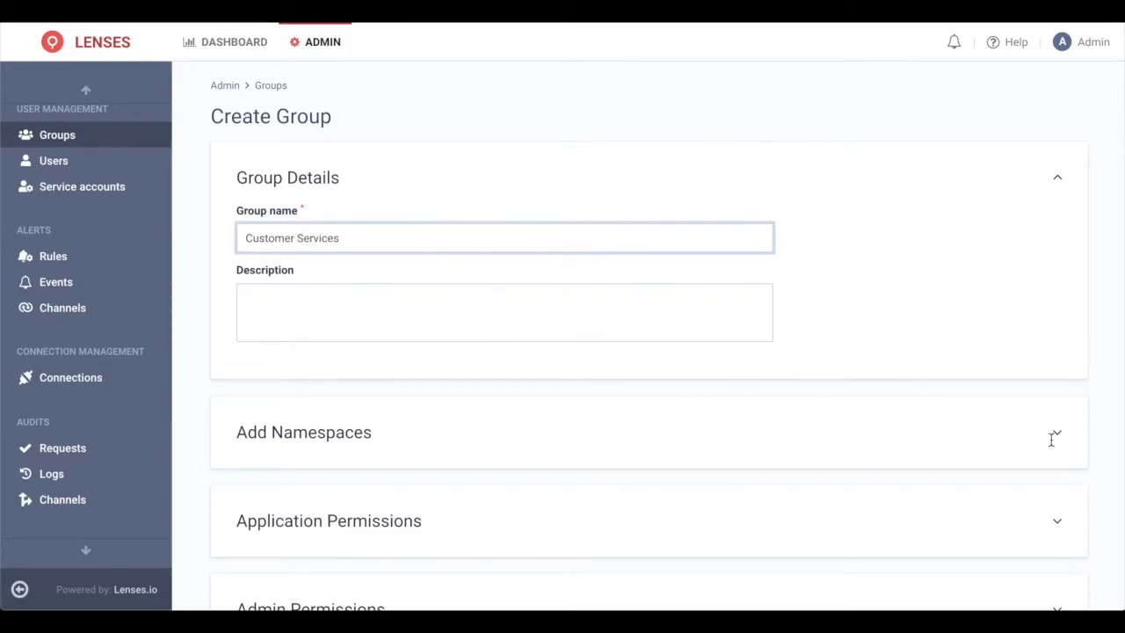
Add a kafka namespace for nyc_yellow_taxi_trip_data to the group with View Data, Show Topic and View Schema permissions.
scroll(1054, 439, "down", 2)
left_click(1056, 323)
scroll(615, 290, "down", 1)
left_click(300, 246)
left_click(290, 393)
type("yell")
left_click(312, 426)
left_click(598, 393)
left_click(530, 557)
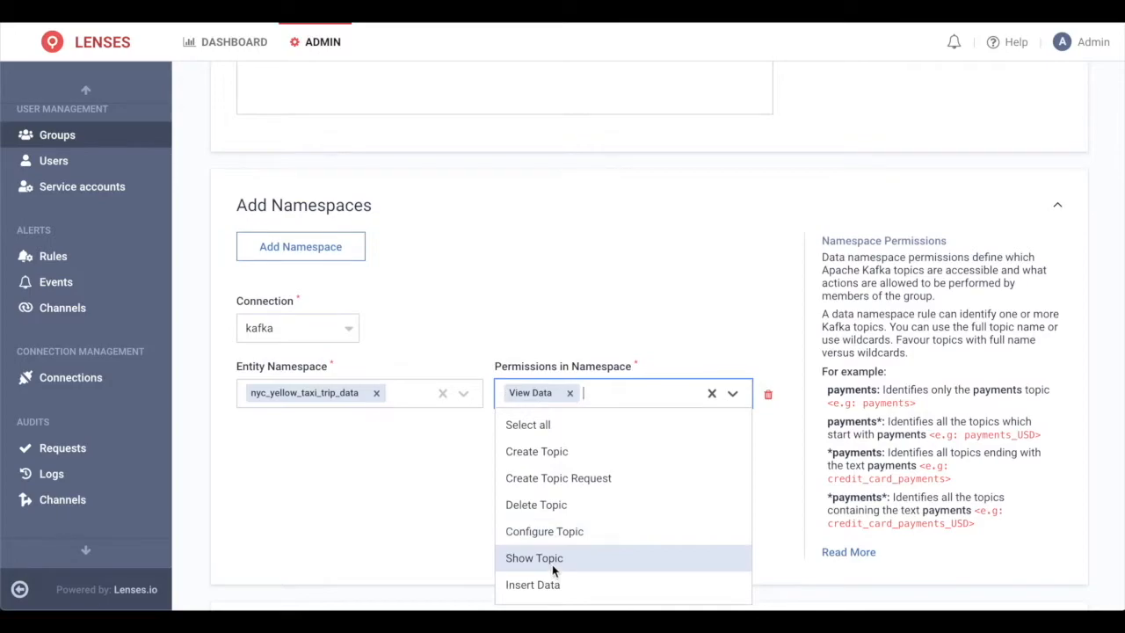
left_click(530, 557)
scroll(536, 563, "down", 2)
left_click(532, 585)
Add a second namespace on the ES-1 connection covering * with View Schema and Show Index permissions.
left_click(300, 219)
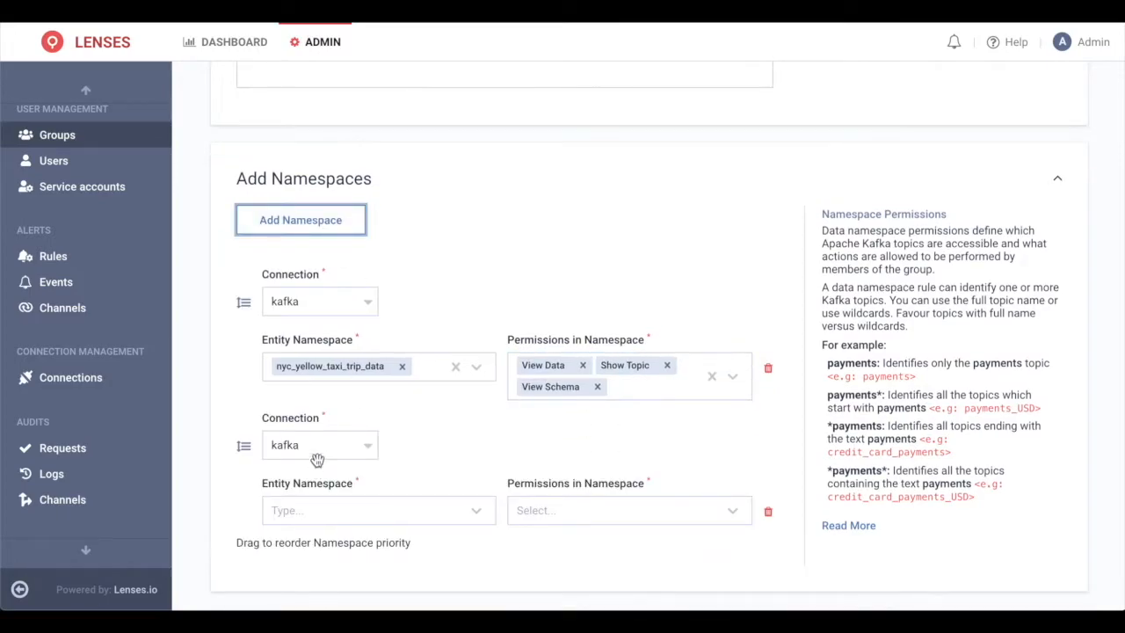
left_click(310, 512)
type("*")
left_click(343, 540)
left_click(580, 512)
left_click(578, 567)
scroll(586, 537, "down", 1)
left_click(624, 410)
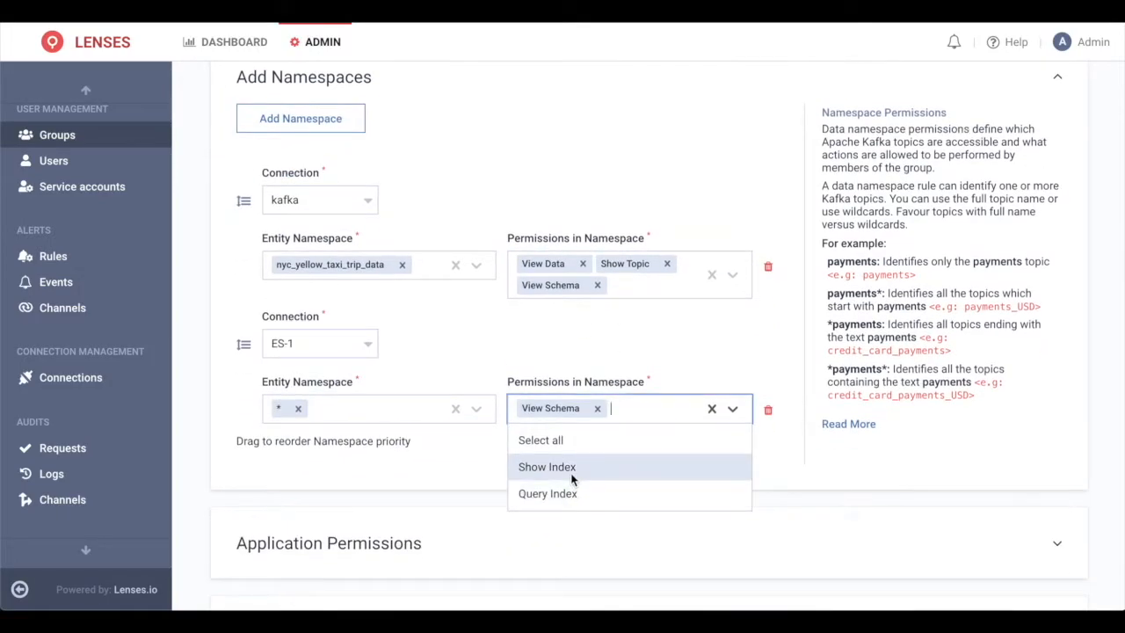
left_click(571, 479)
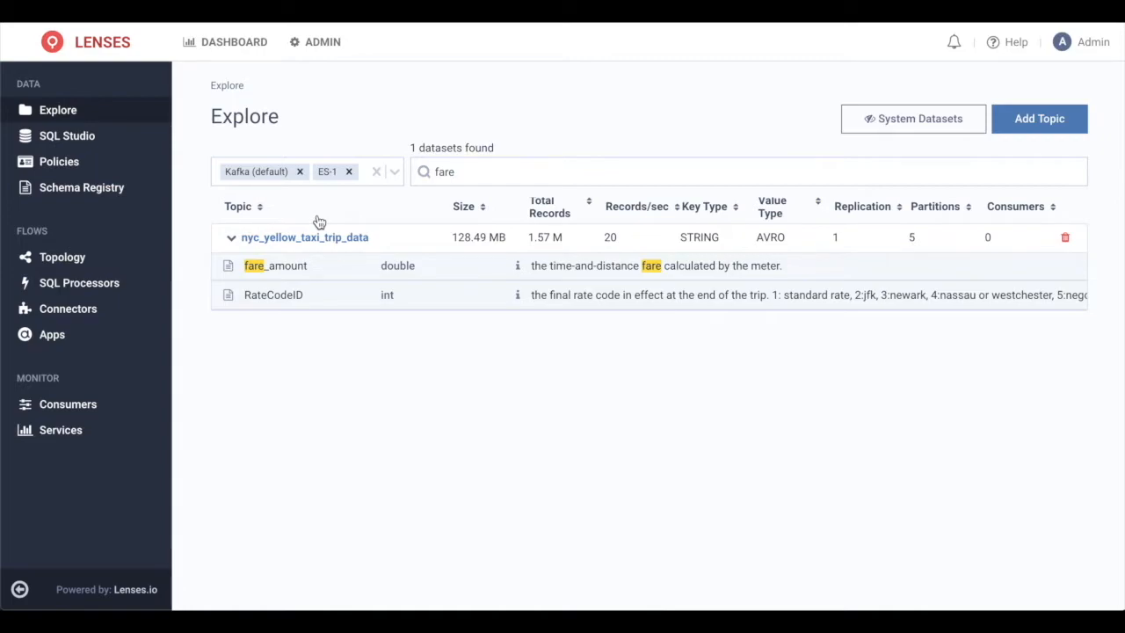
Open the nyc_yellow_taxi_trip_data topic in grid view and examine its record columns from fare_amount through the tip and total amounts.
left_click(295, 239)
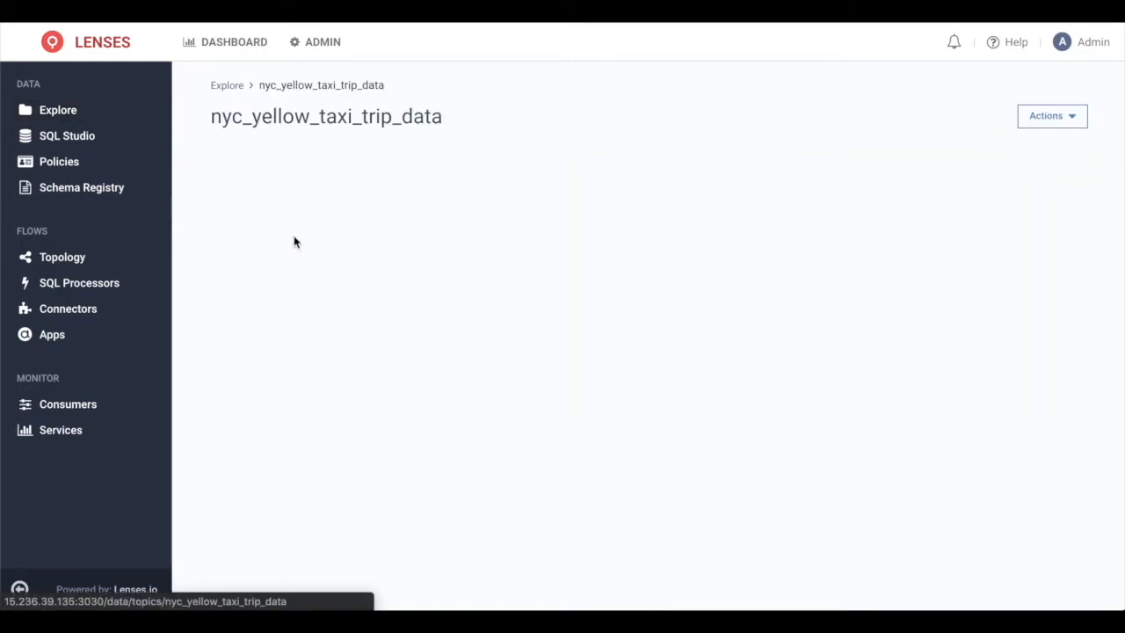
left_click(581, 285)
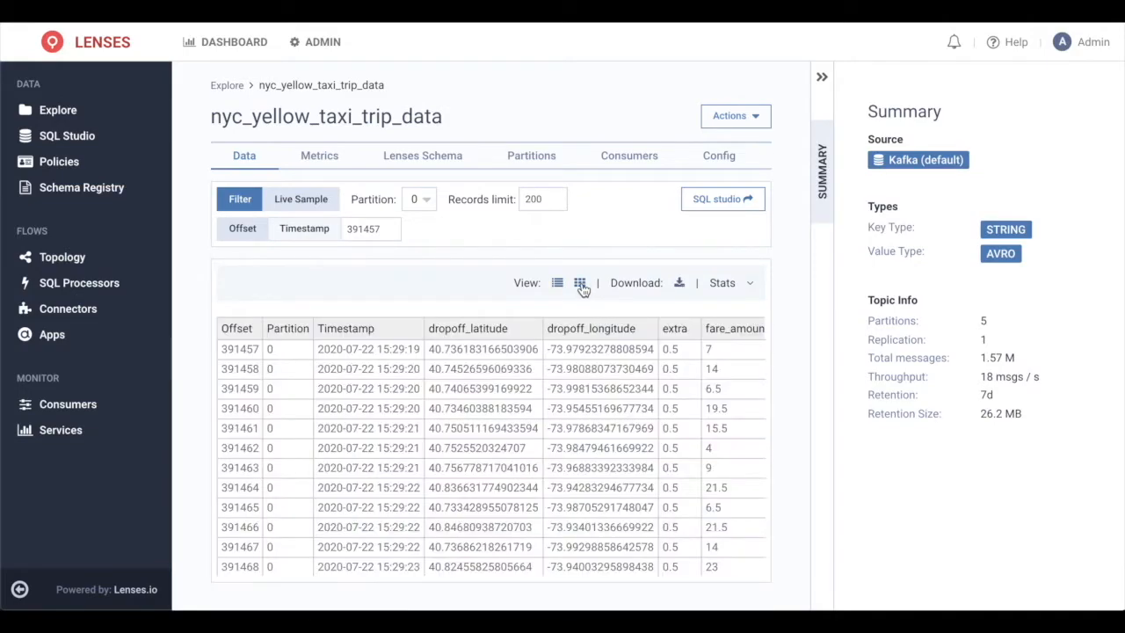
left_click(517, 349)
scroll(517, 350, "right", 5)
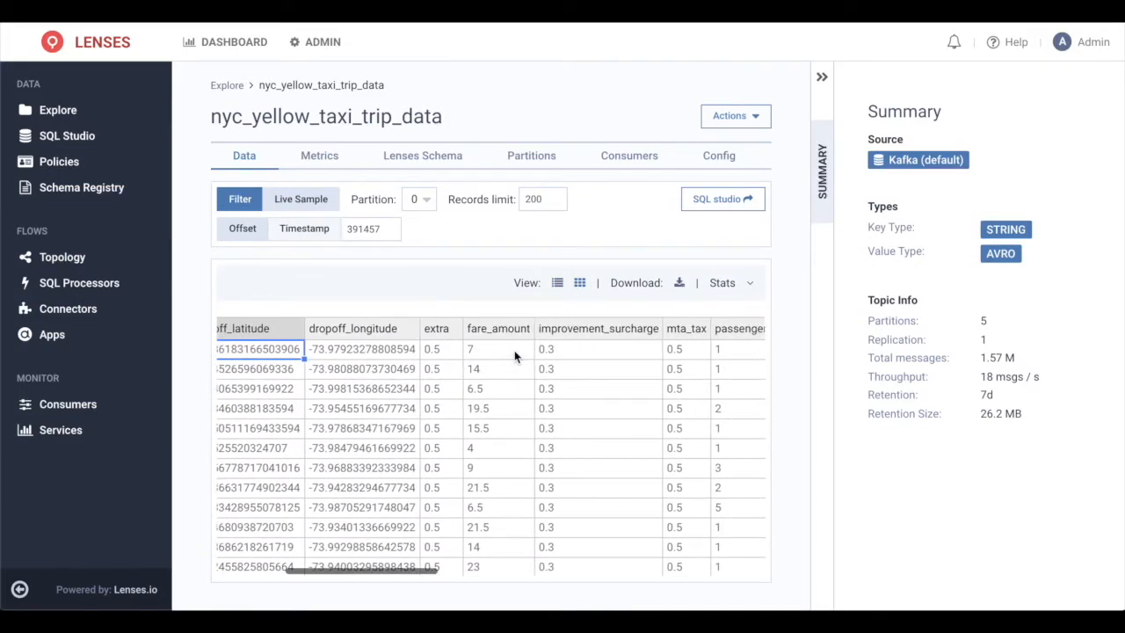
scroll(514, 349, "right", 10)
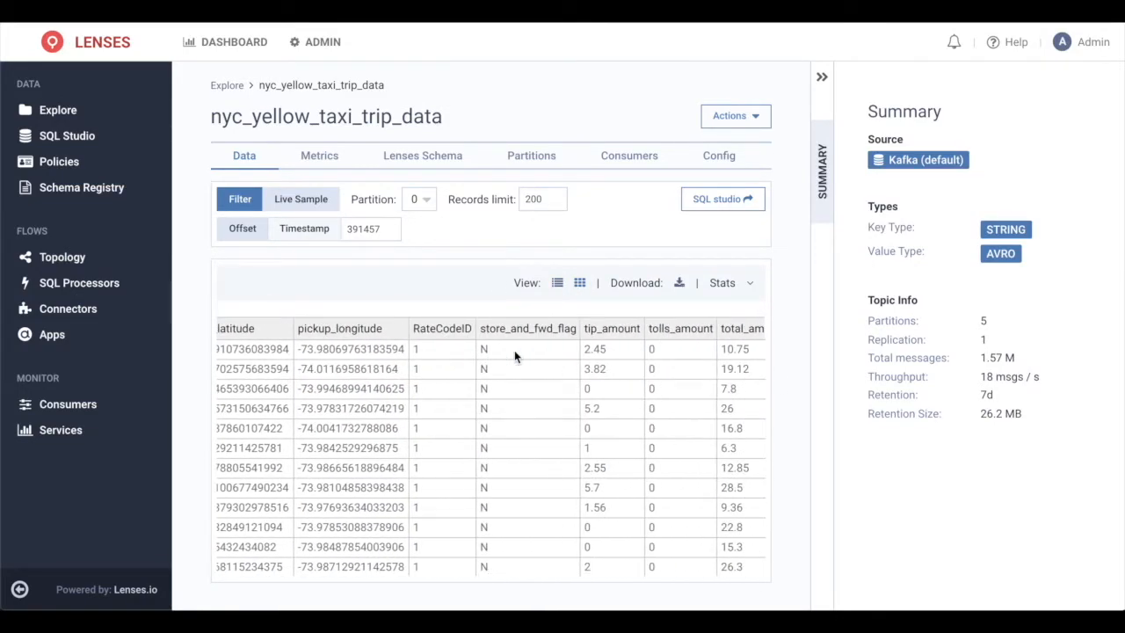
scroll(514, 349, "left", 10)
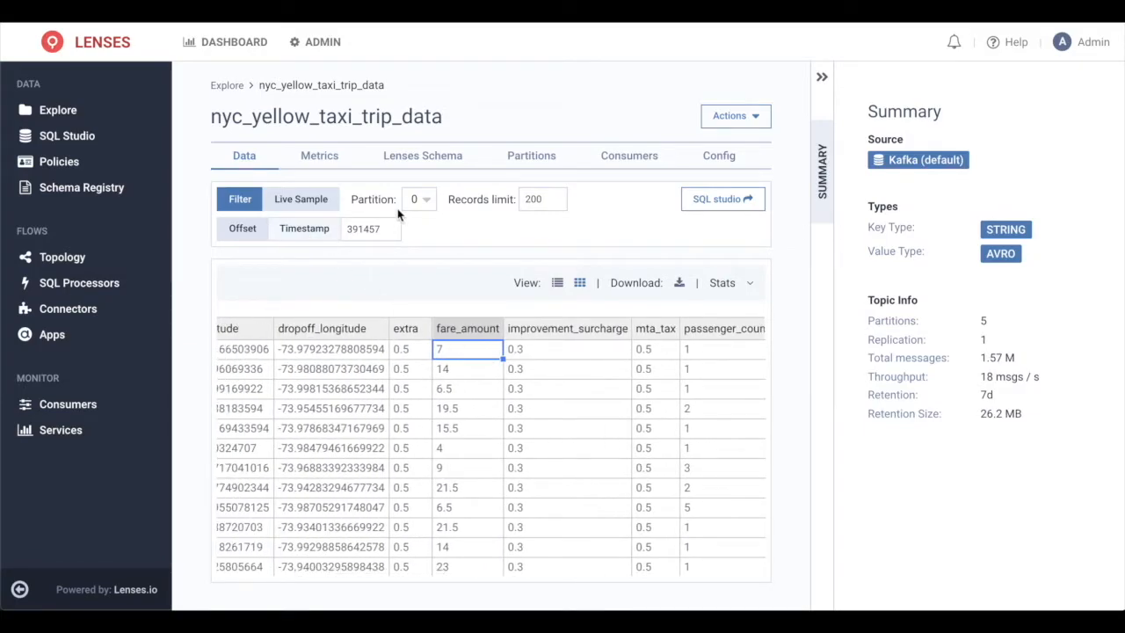
Filter the topic's records to partition 2 and open the date and time picker for filtering by timestamp.
left_click(425, 201)
left_click(425, 286)
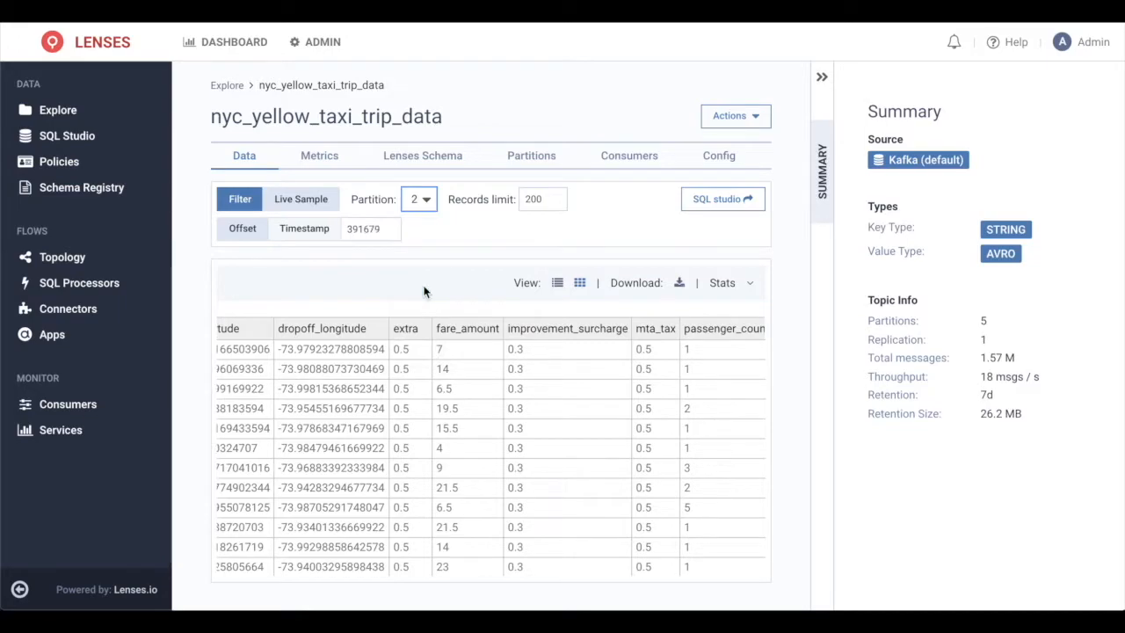
double_click(382, 230)
left_click(322, 230)
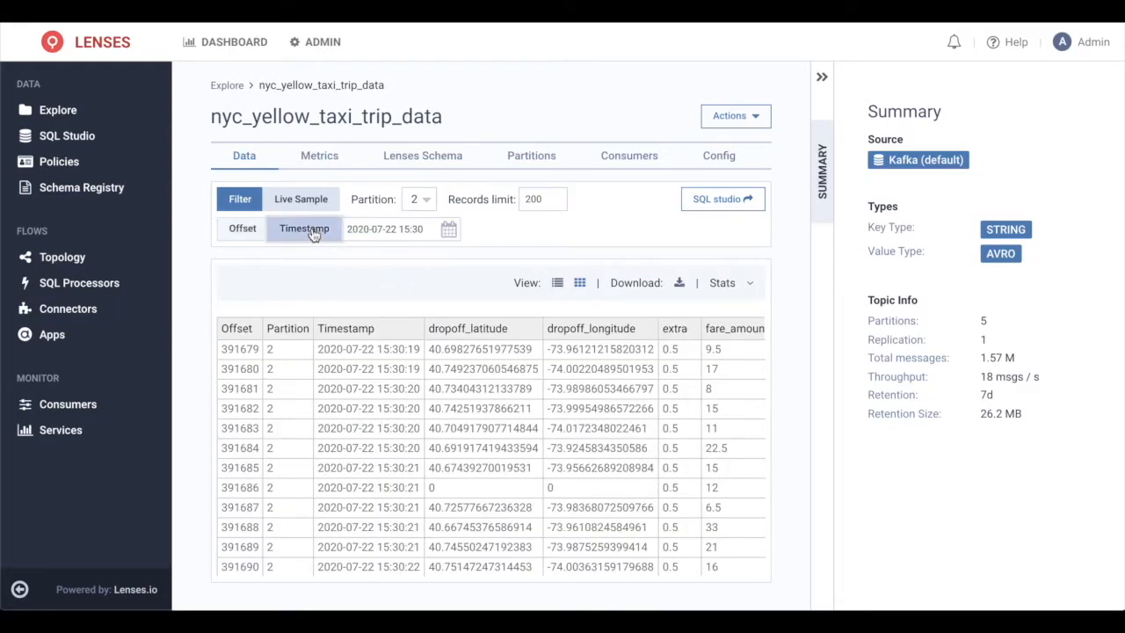
left_click(389, 229)
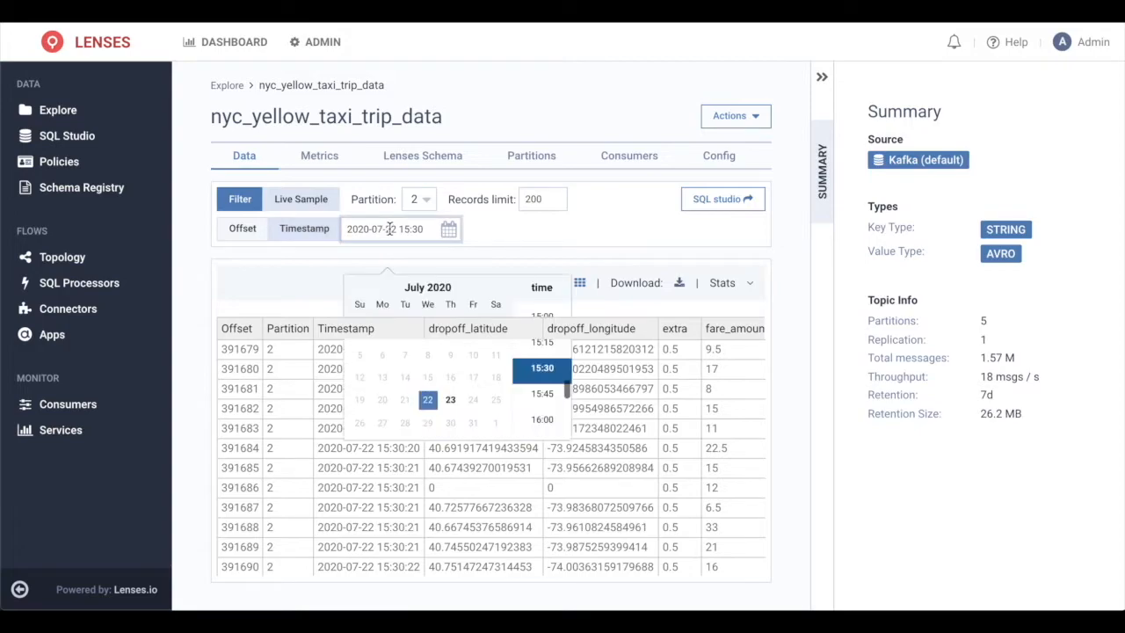
Switch the record filter back to offset and set the starting offset to 391683.
left_click(243, 228)
left_click(387, 226)
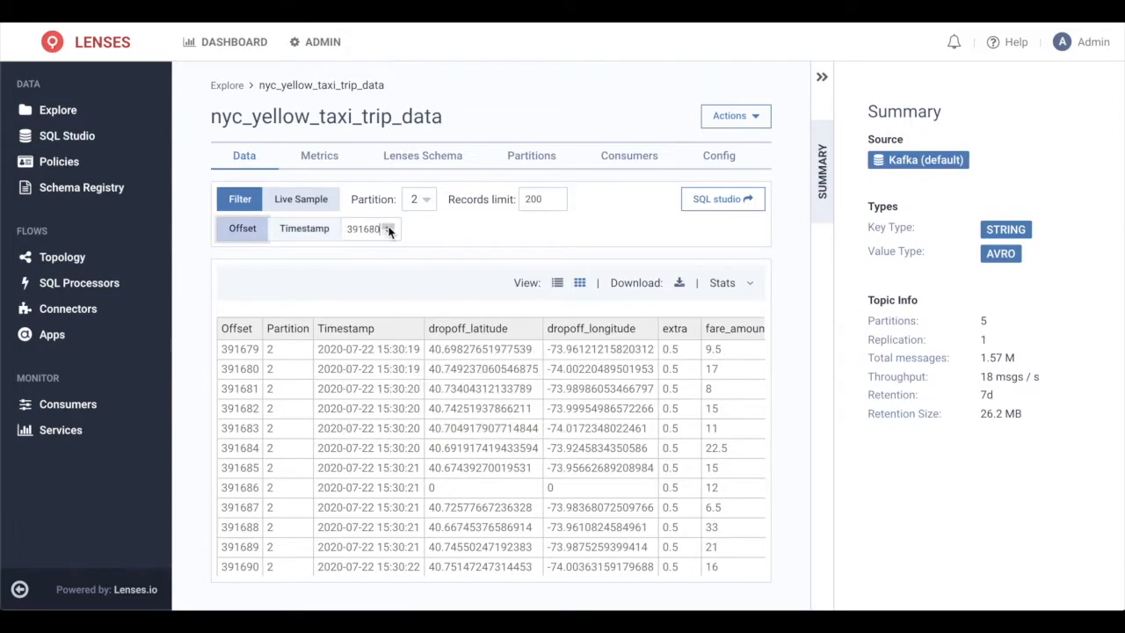
left_click(388, 226)
left_click(388, 226)
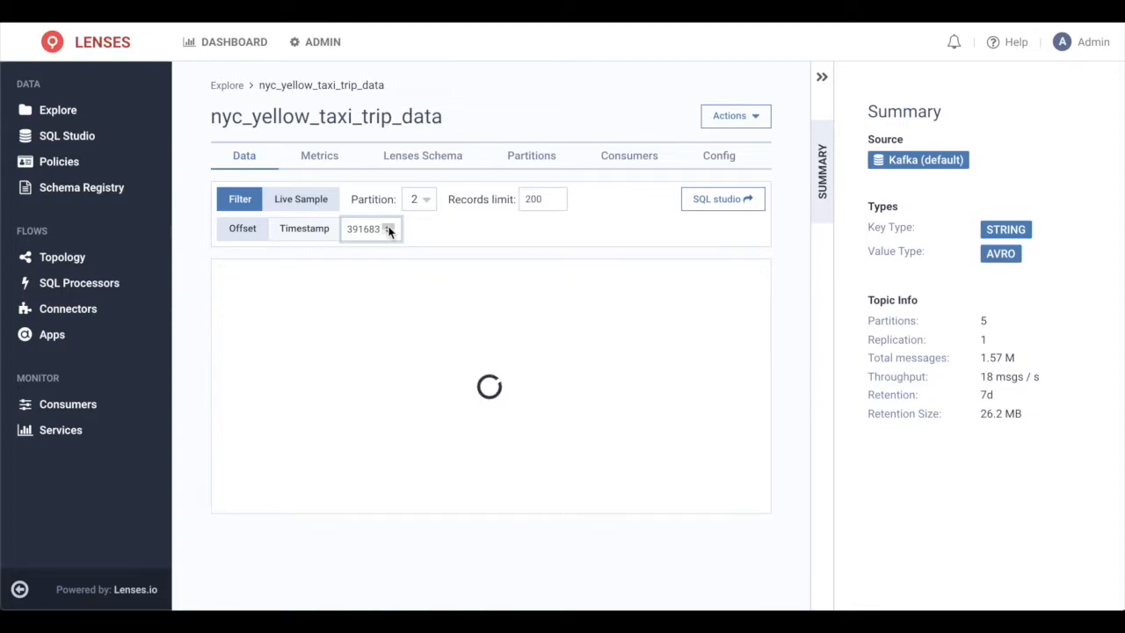
In SQL Studio, query fare_amount, dropoff_latitude, dropoff_longitude and VendorID from nyc_yellow_taxi_trip_data where fare_amount>2000.
left_click(716, 204)
left_click(437, 170)
key("ctrl+a")
type("sele")
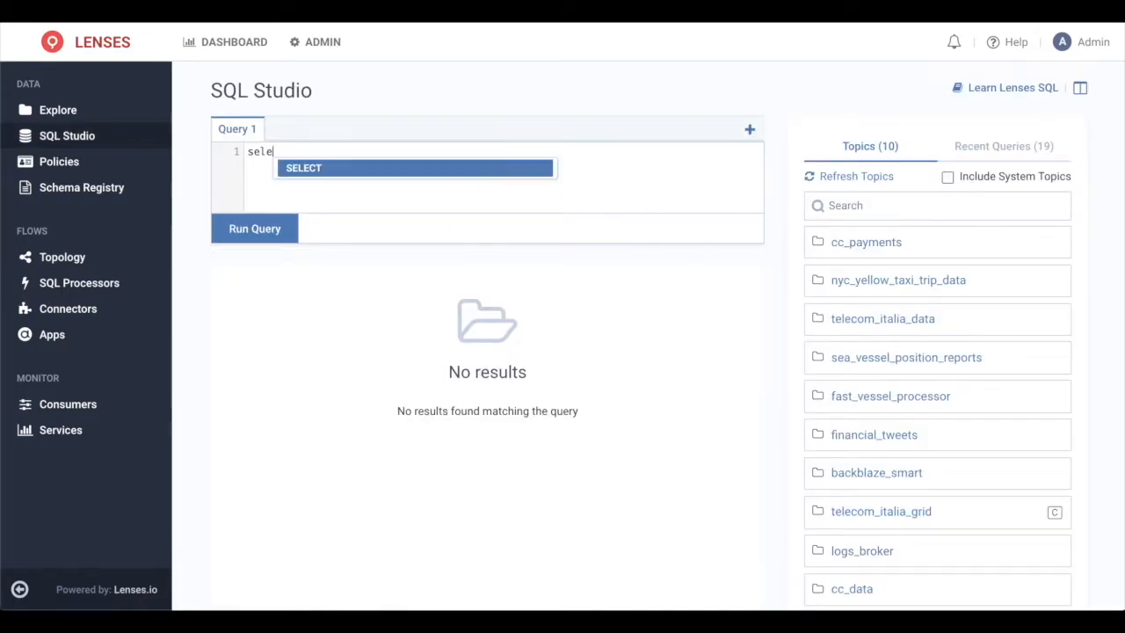
type("ct fare_amount, dropoff_latitude, dropoff_longitude")
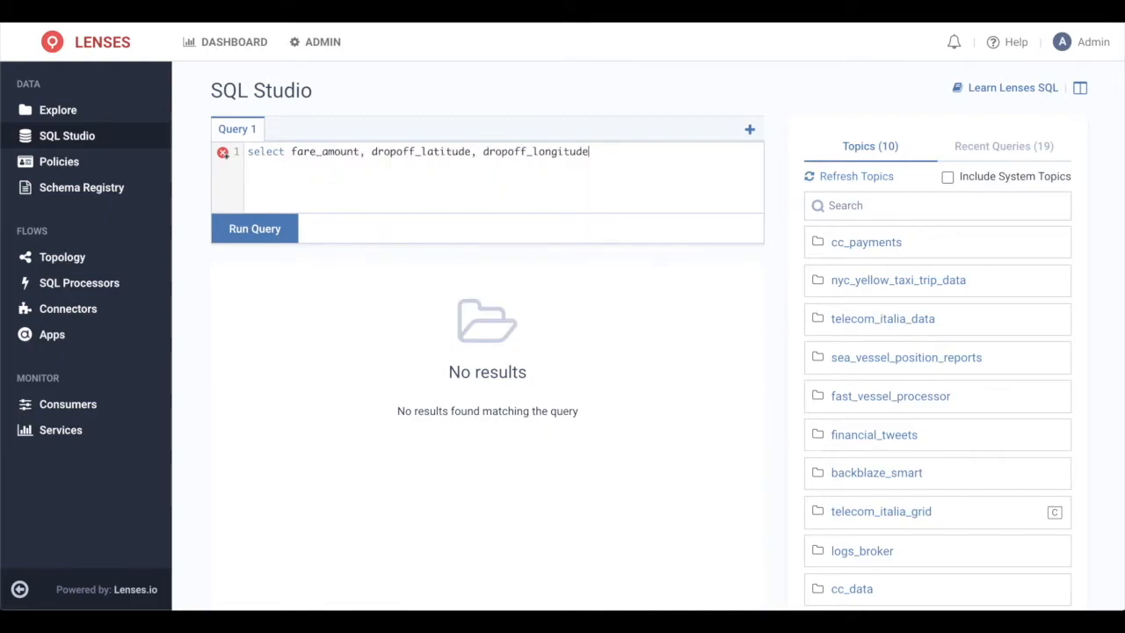
type(", VendorID FROM")
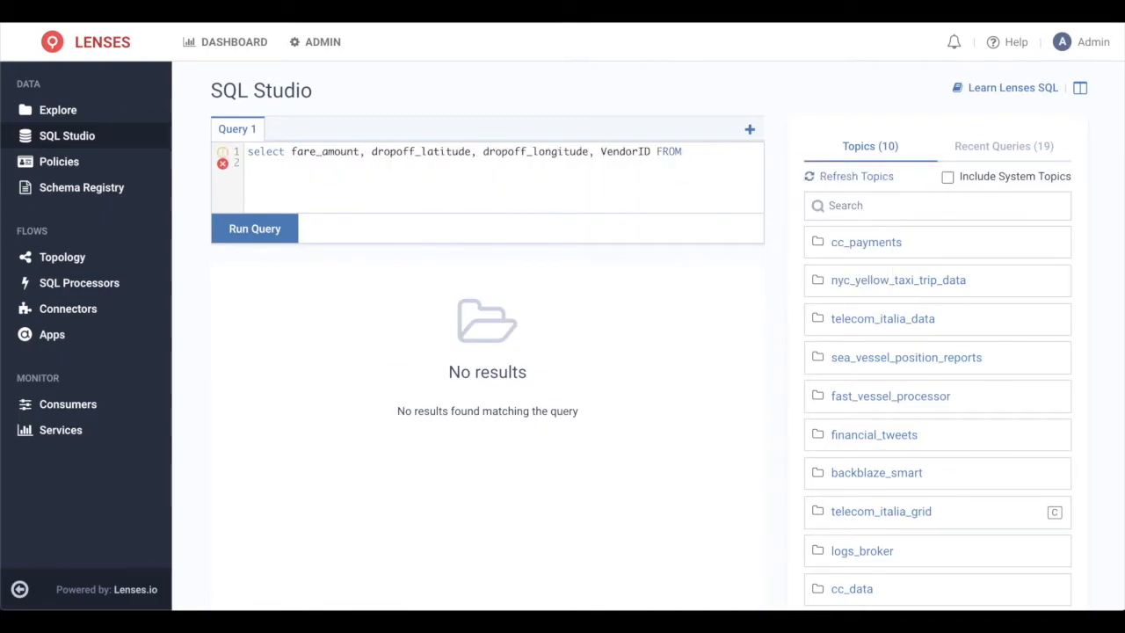
type(" nyc_yellow_taxi_trip_data WHERE fare_amount>2000")
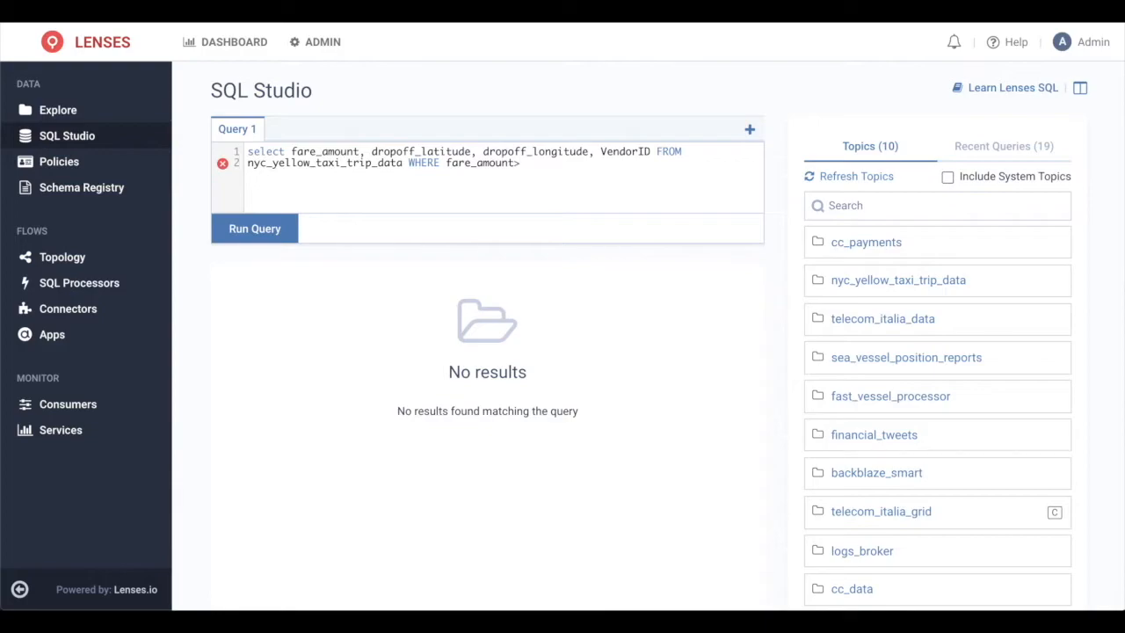
key("Return")
left_click(270, 231)
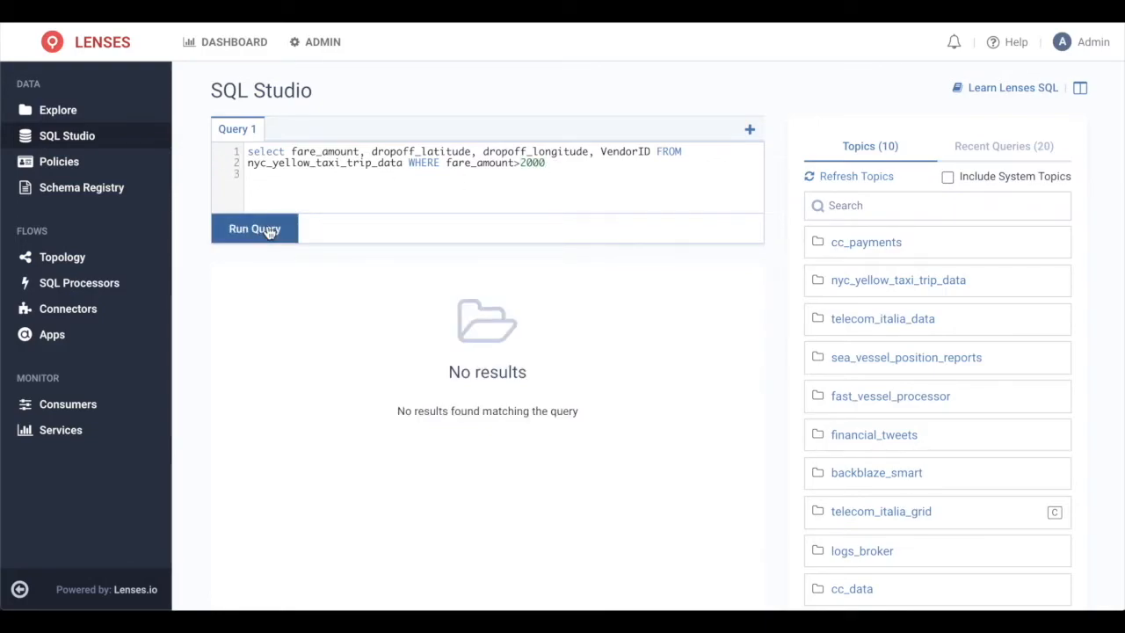
Add the condition AND _meta.timestamp > (NOW() - "3h") to the query and rerun it, showing the results as a grid.
left_click(548, 176)
type("AND _meta.timestamp > (NOW() - \"3h\")")
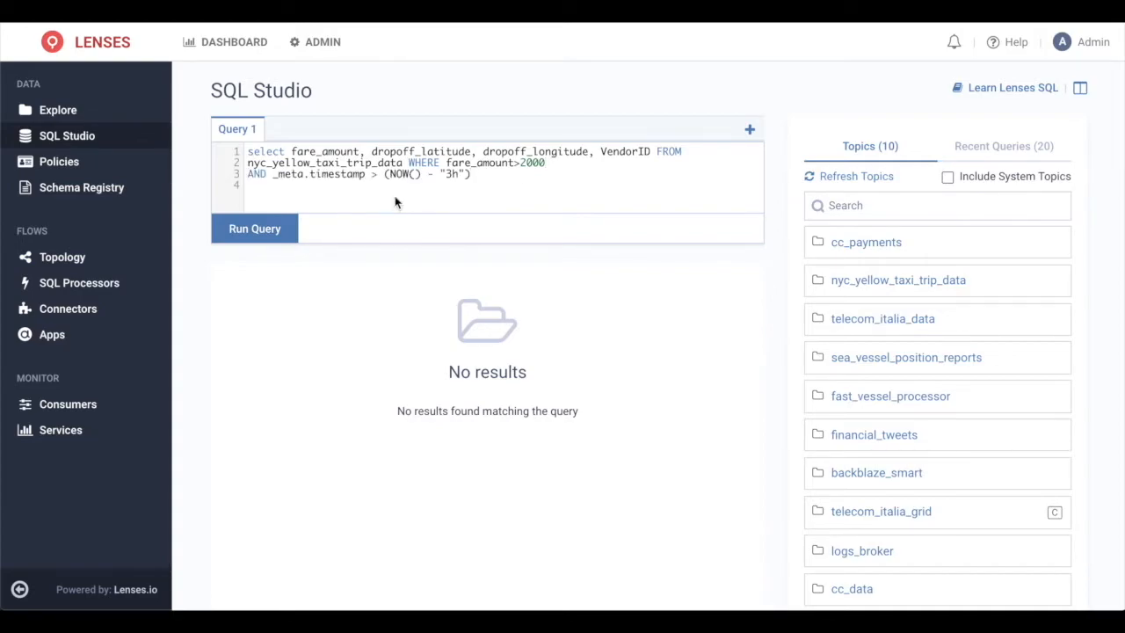
left_click(247, 230)
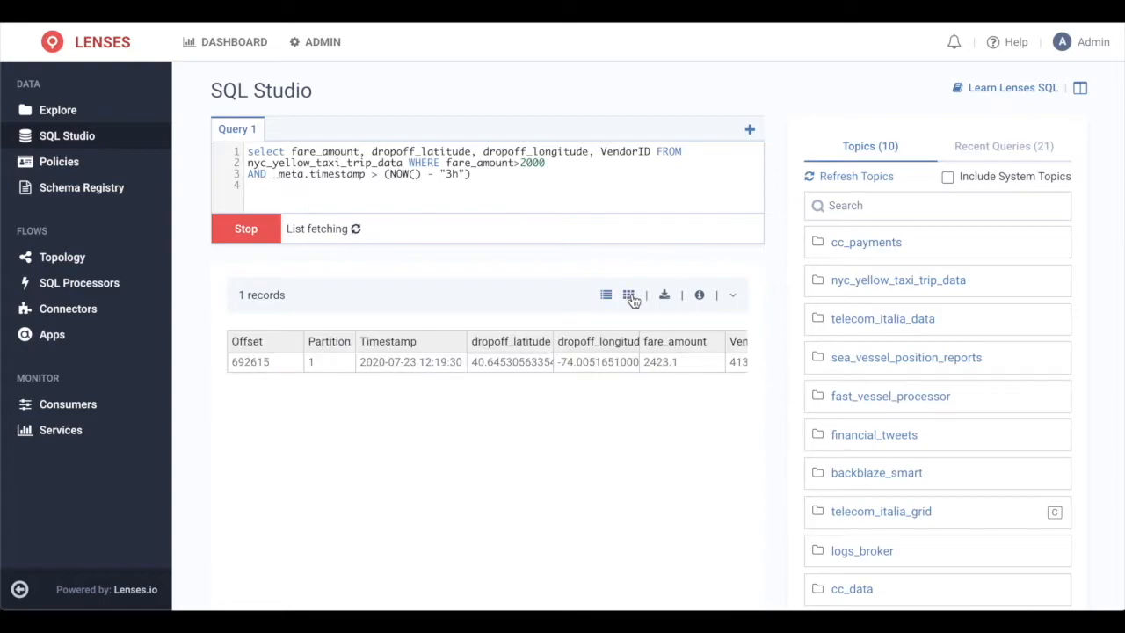
Inspect the fare amount, vendor ID and timestamp of the record returned by the query.
left_click(622, 364)
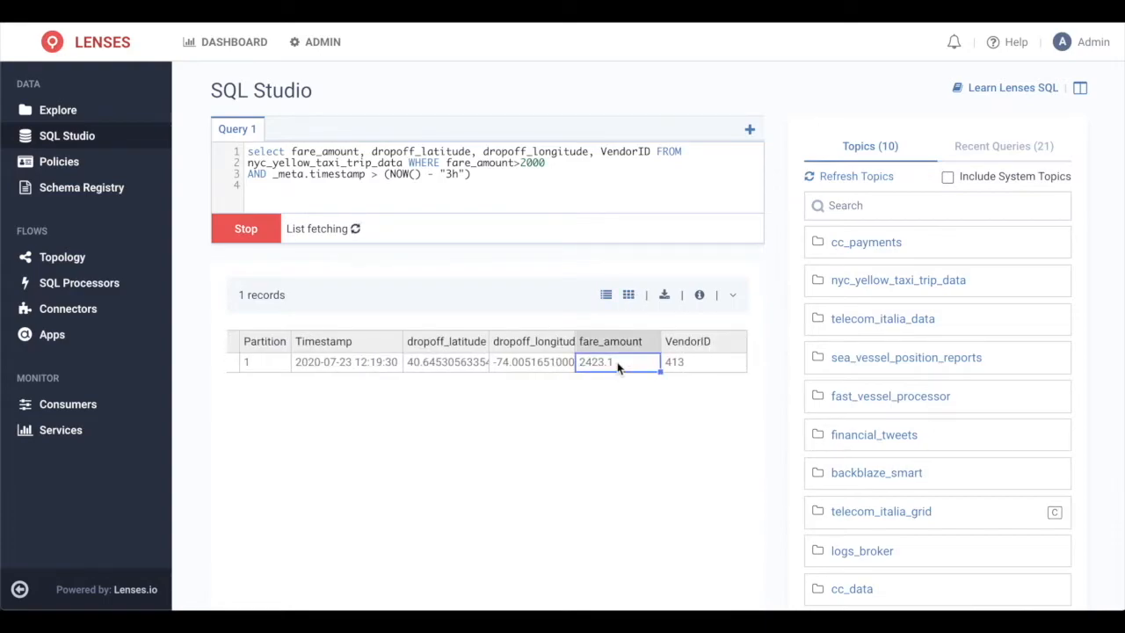
left_click(674, 368)
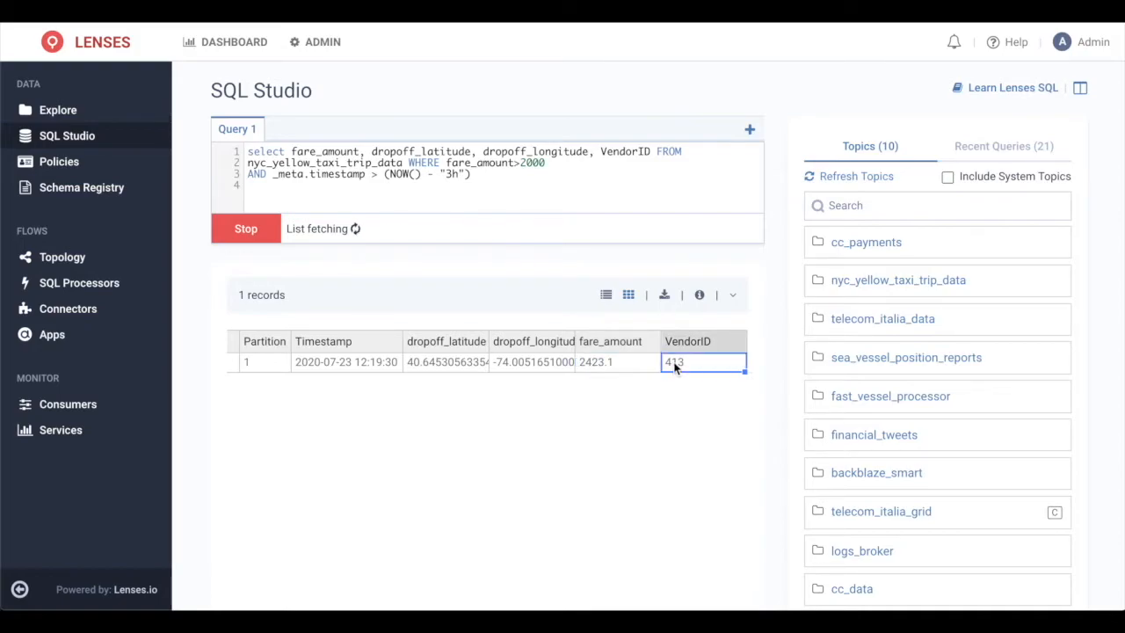
scroll(460, 369, "left", 3)
left_click(404, 365)
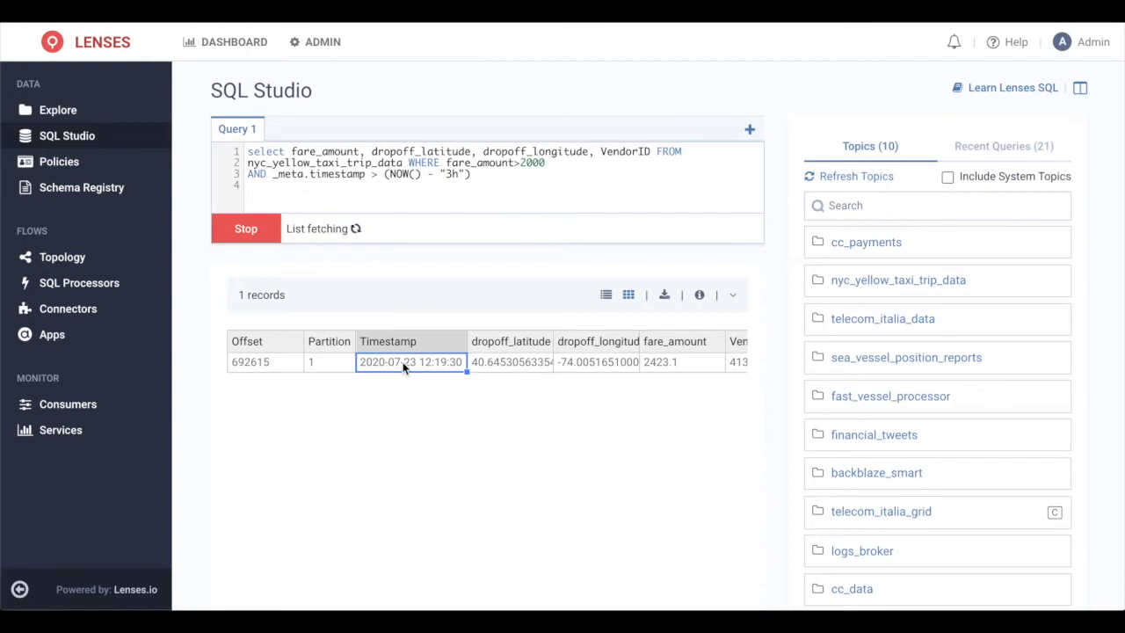
Return to the dataset catalogue, include the ES-1 connection and search for "credit" to check the matching credit card field in cc_payments.
left_click(46, 111)
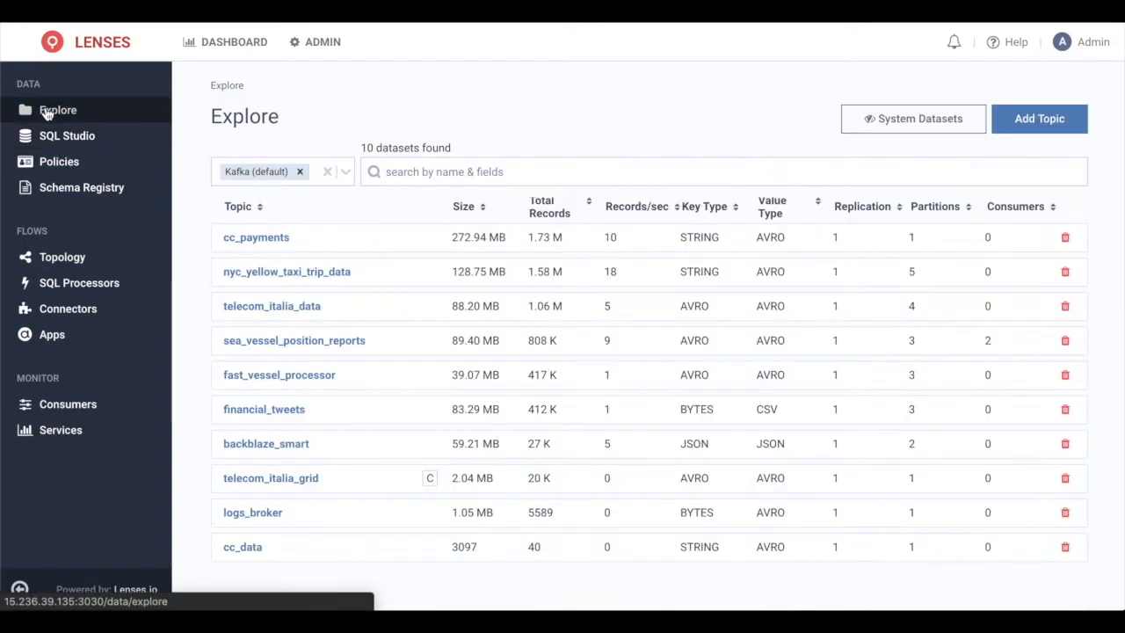
left_click(312, 174)
left_click(342, 254)
left_click(470, 169)
type("credit")
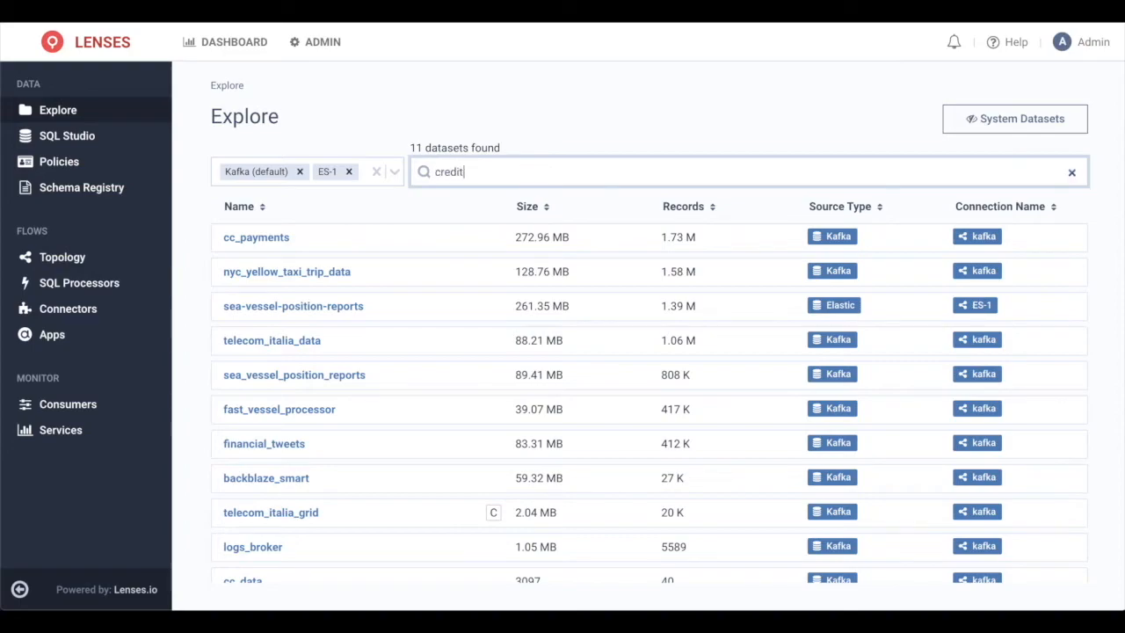
double_click(270, 266)
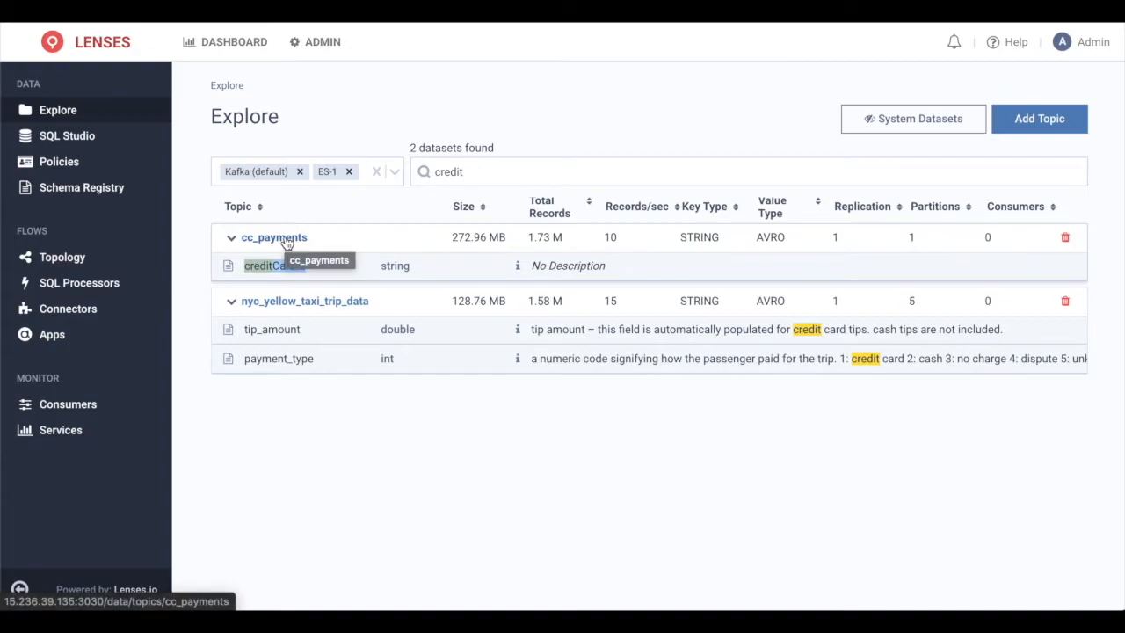
Open the cc_payments topic in grid view and examine its key, amount and masked credit card columns.
left_click(284, 244)
left_click(580, 283)
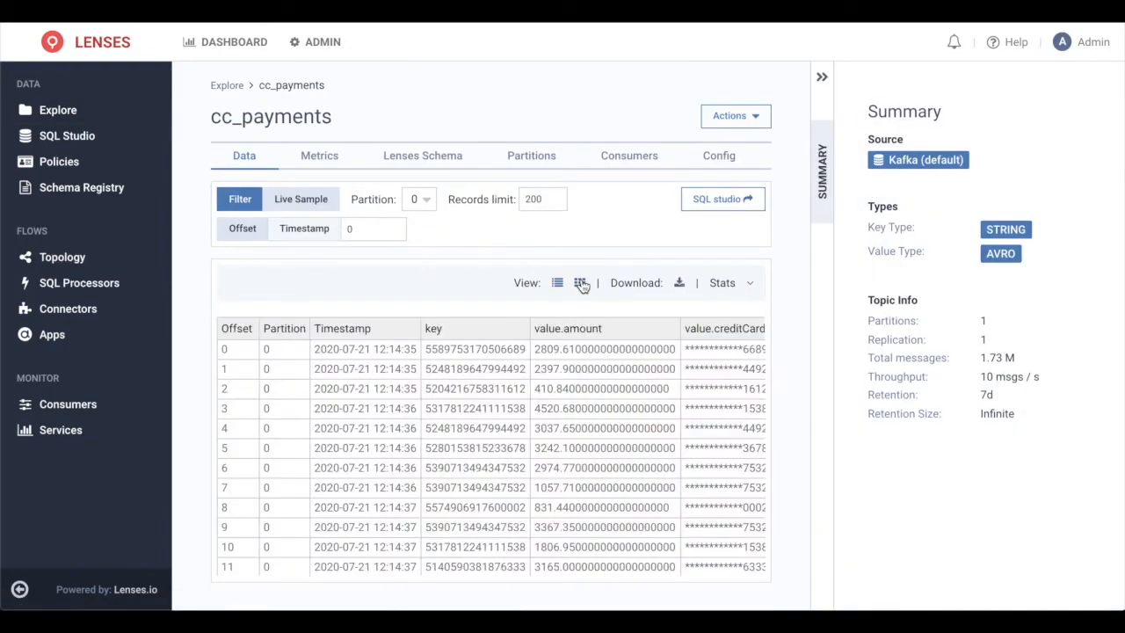
left_click(485, 350)
left_click(555, 350)
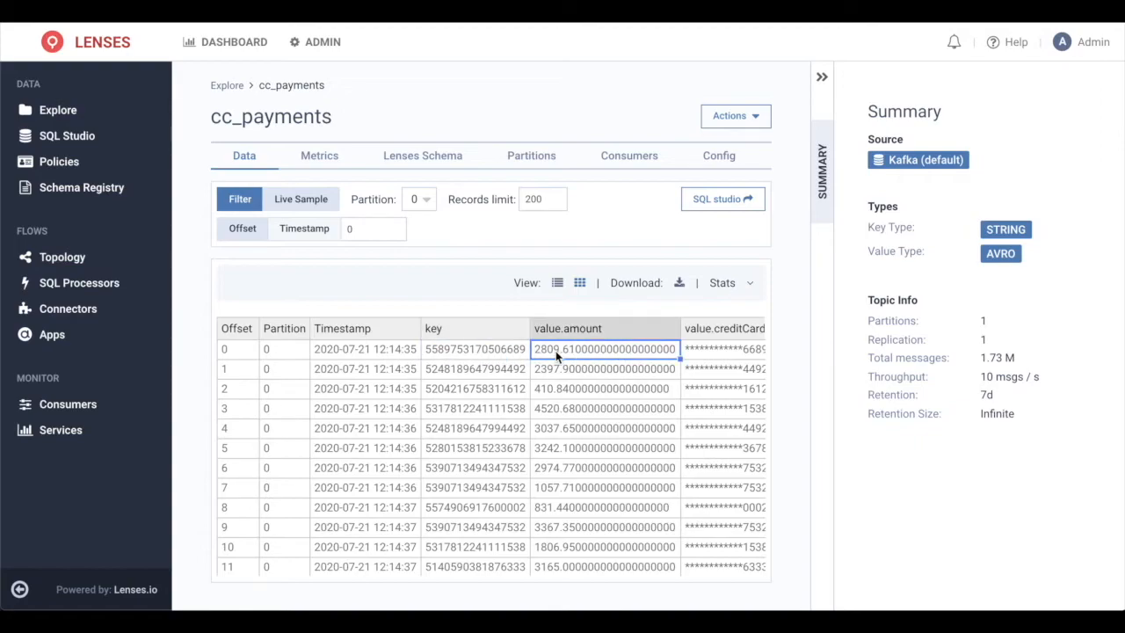
scroll(555, 351, "right", 2)
scroll(556, 351, "right", 1)
left_click_drag(556, 351, 551, 562)
scroll(560, 481, "left", 1)
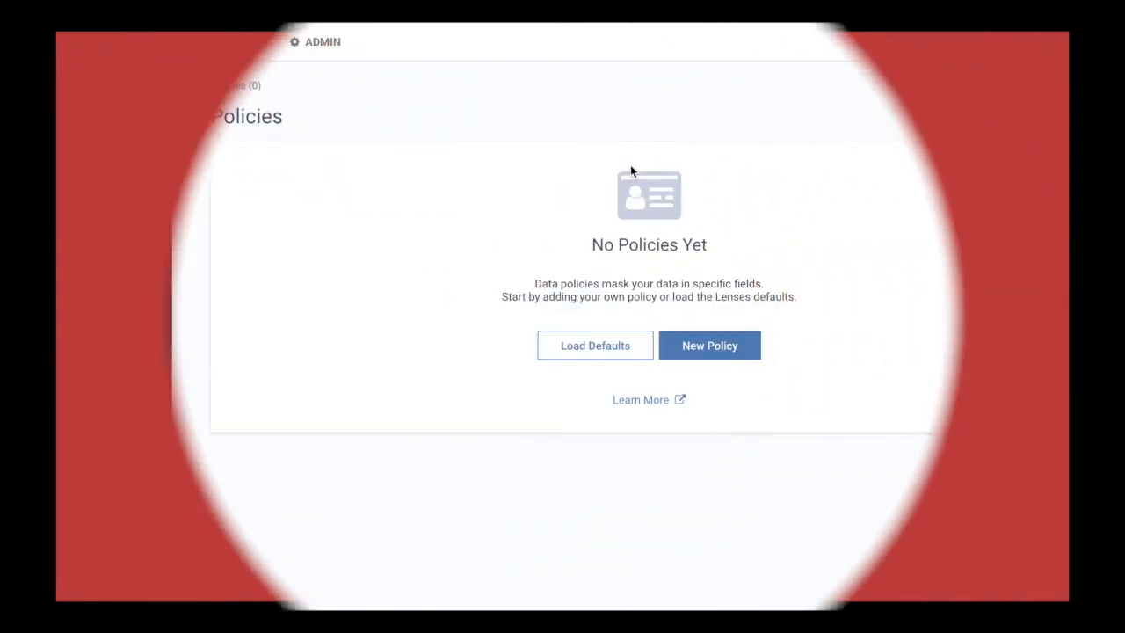
Start a data policy named "Hide Credit Card Numbers" with Last-4 redaction, category PCI and HIGH impact.
left_click(698, 349)
type("Hide Credit Card Numbers")
left_click(523, 250)
scroll(503, 413, "down", 2)
left_click(481, 487)
left_click(506, 312)
type("PCI")
key("Return")
left_click(492, 365)
left_click(495, 432)
Add the fields CreditCardId, cc, creditcard and credit_card_number to the policy and create it.
left_click(495, 432)
type("CreditCardId")
key("Return")
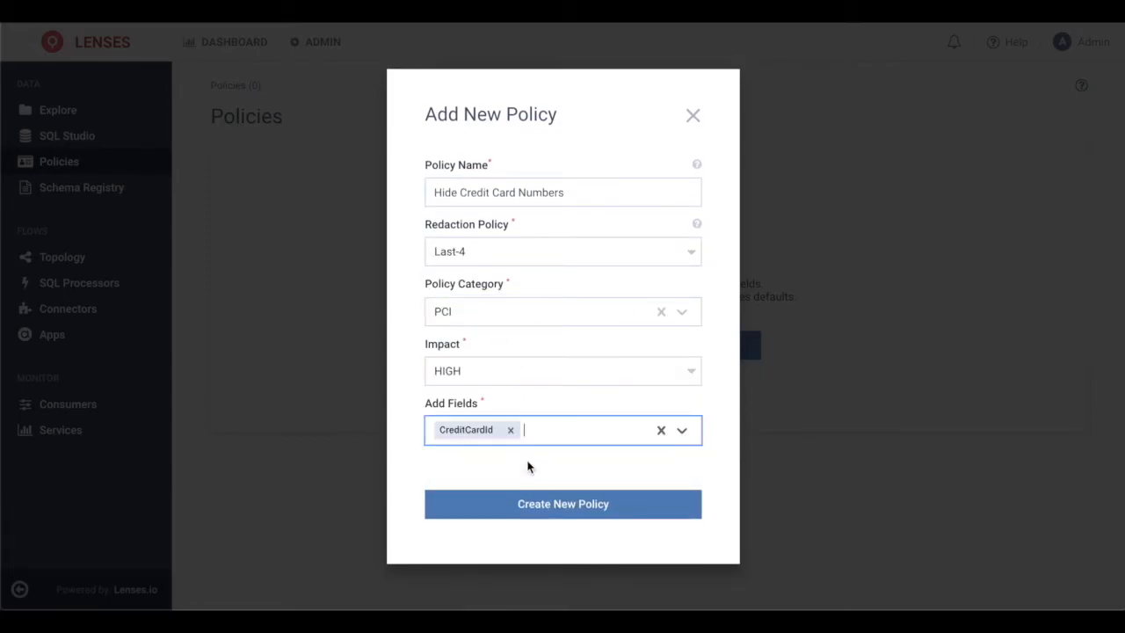
type("cc")
key("Return")
type("creditcard")
key("Return")
type("credit_card_number")
key("Return")
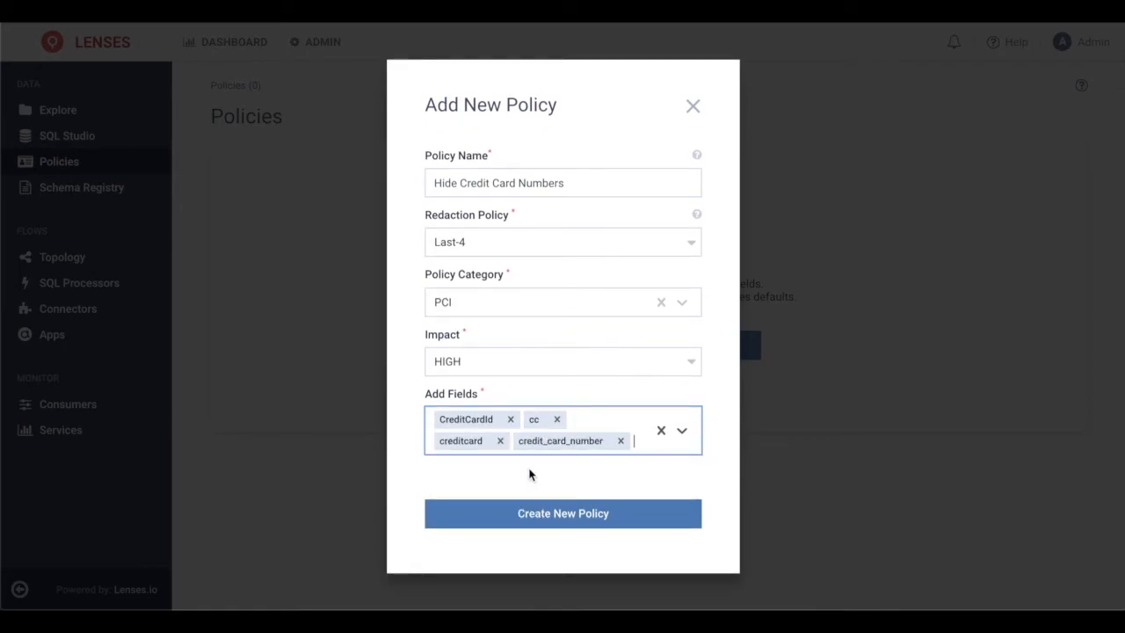
left_click(535, 519)
Open the Hide Credit Card Numbers policy and examine which Kafka data and apps it affects.
left_click(352, 269)
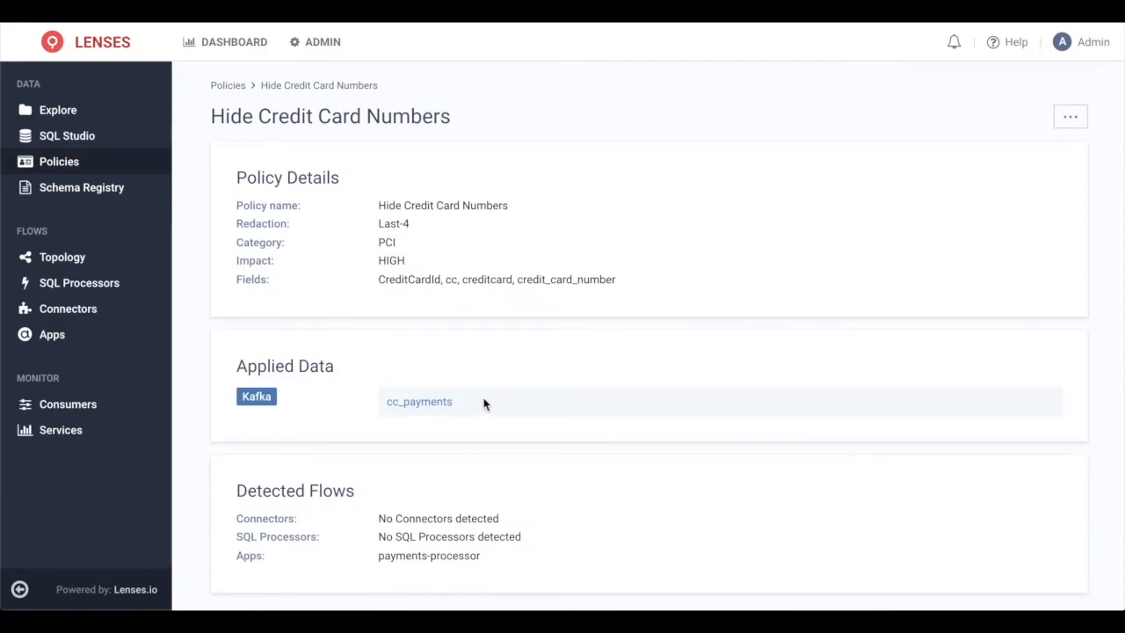
left_click_drag(475, 407, 238, 402)
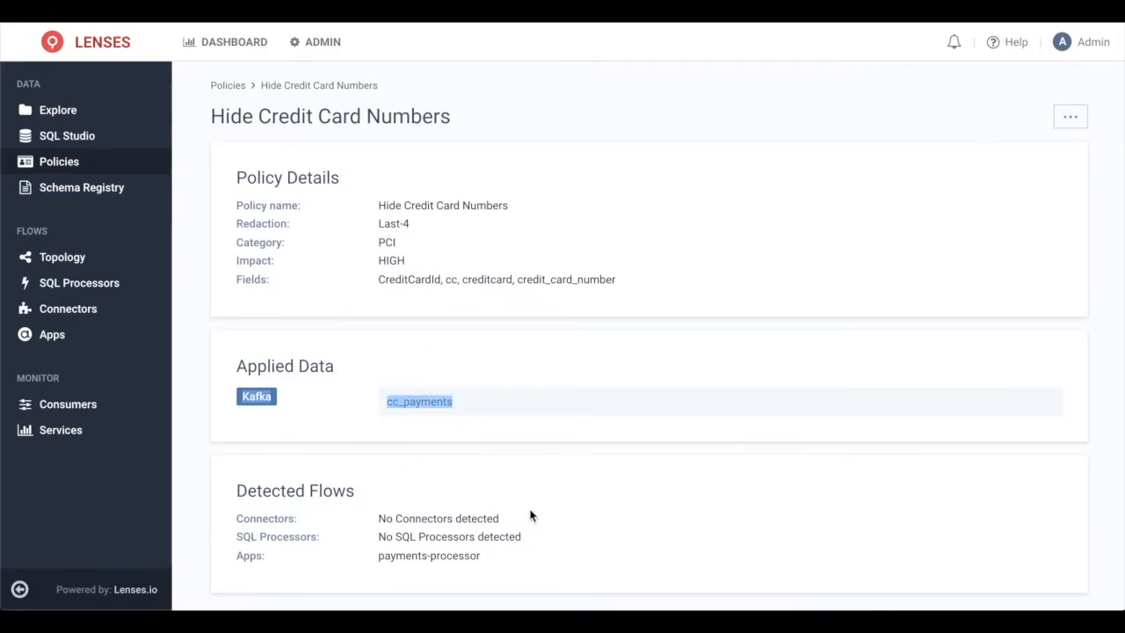
left_click_drag(499, 560, 261, 556)
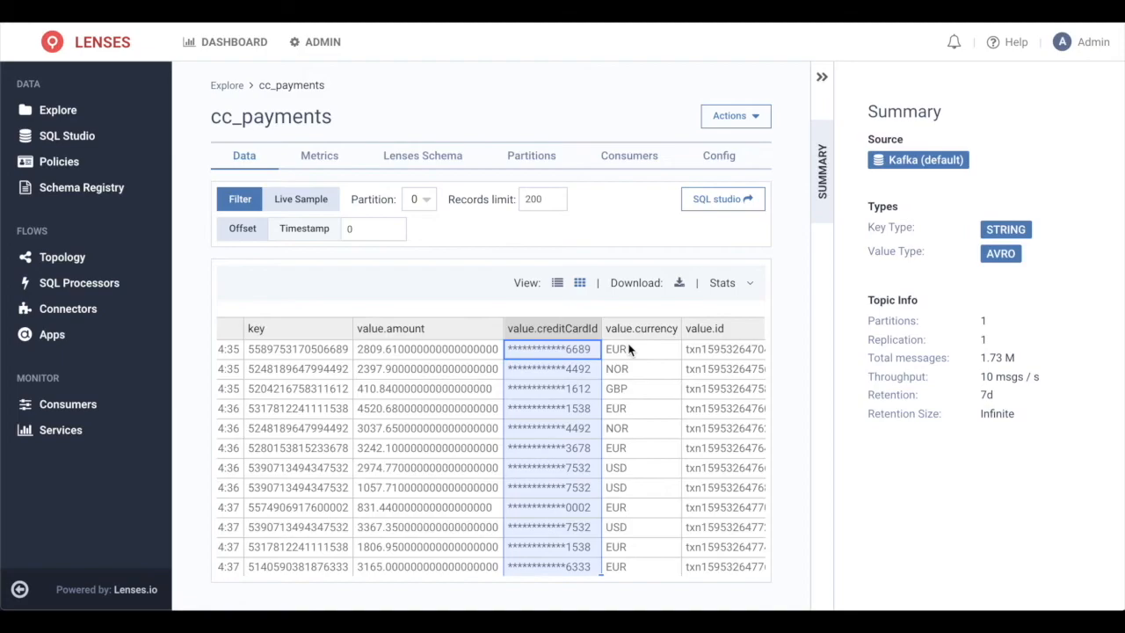
In SQL Studio, query amount, creditCardId, id, currency and merchantId from cc_payments where amount=2423.10 AND merchantId=413, and inspect the result as a grid.
left_click(722, 207)
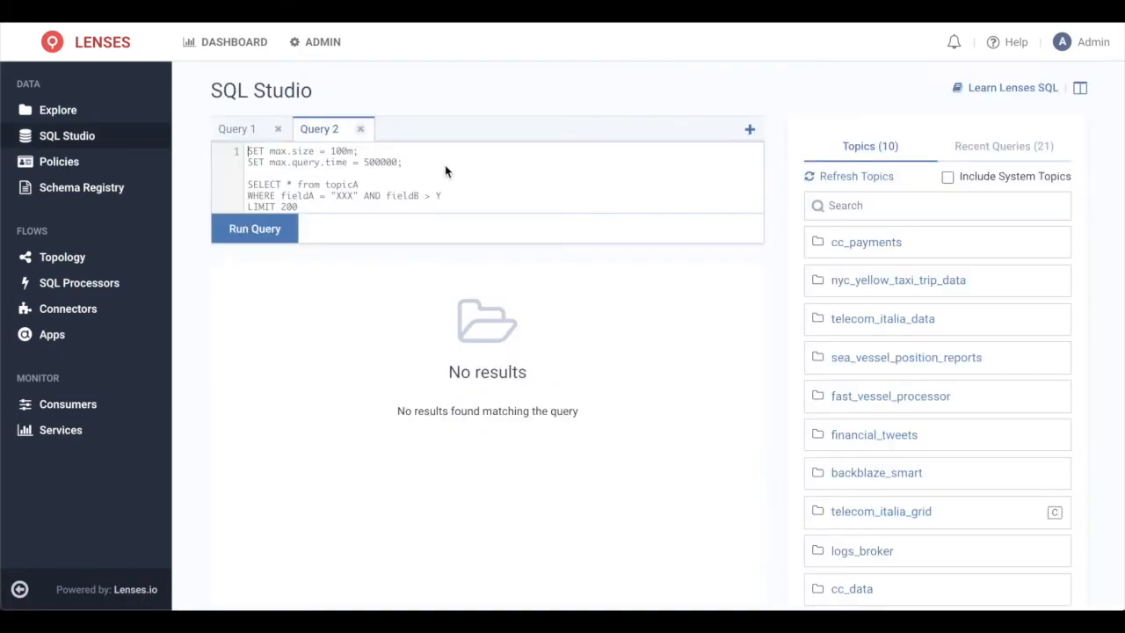
left_click(254, 229)
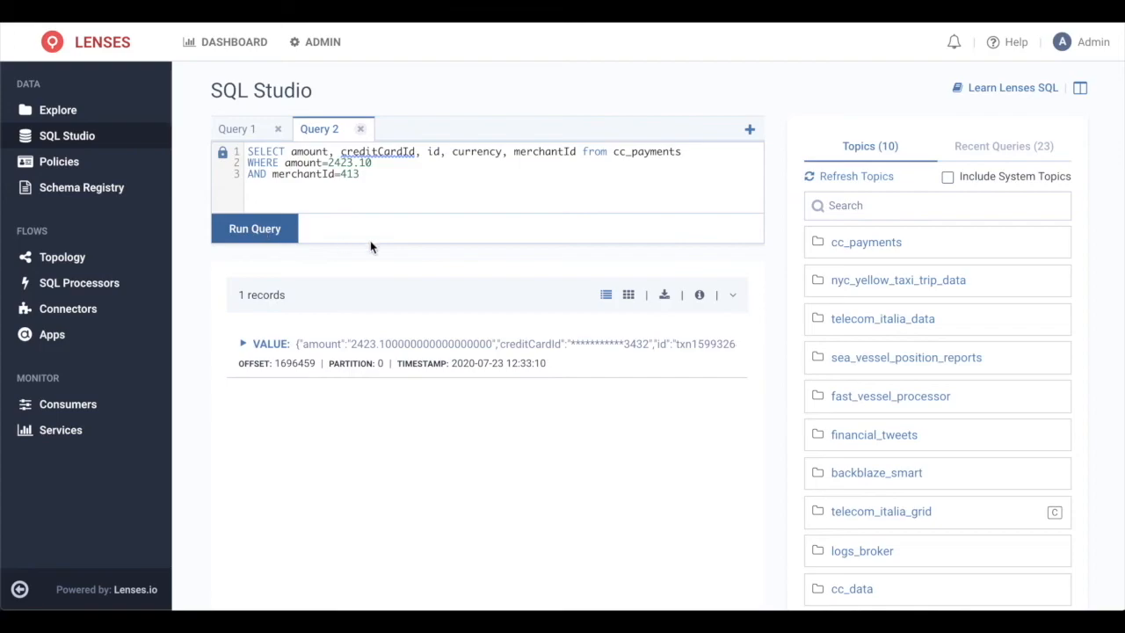
left_click(629, 299)
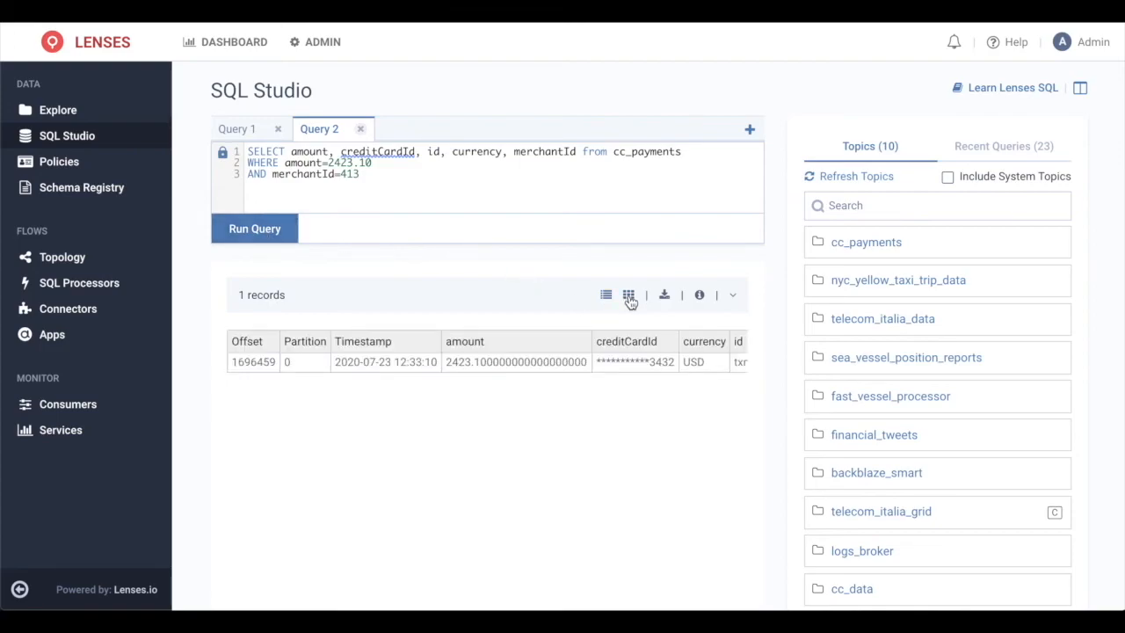
left_click(486, 366)
scroll(485, 365, "right", 3)
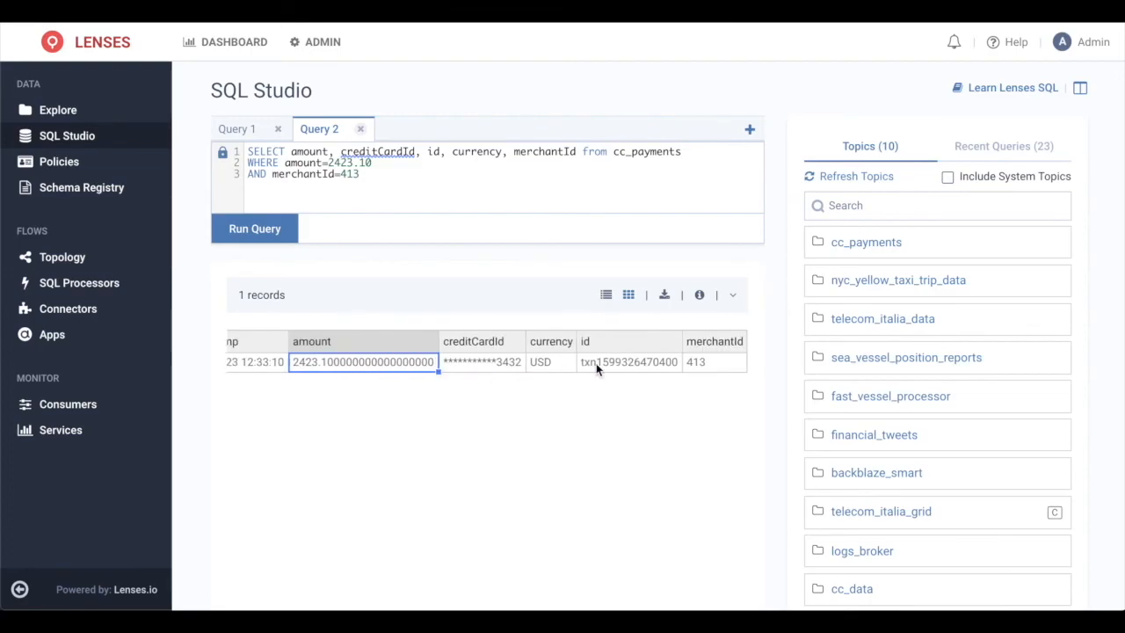